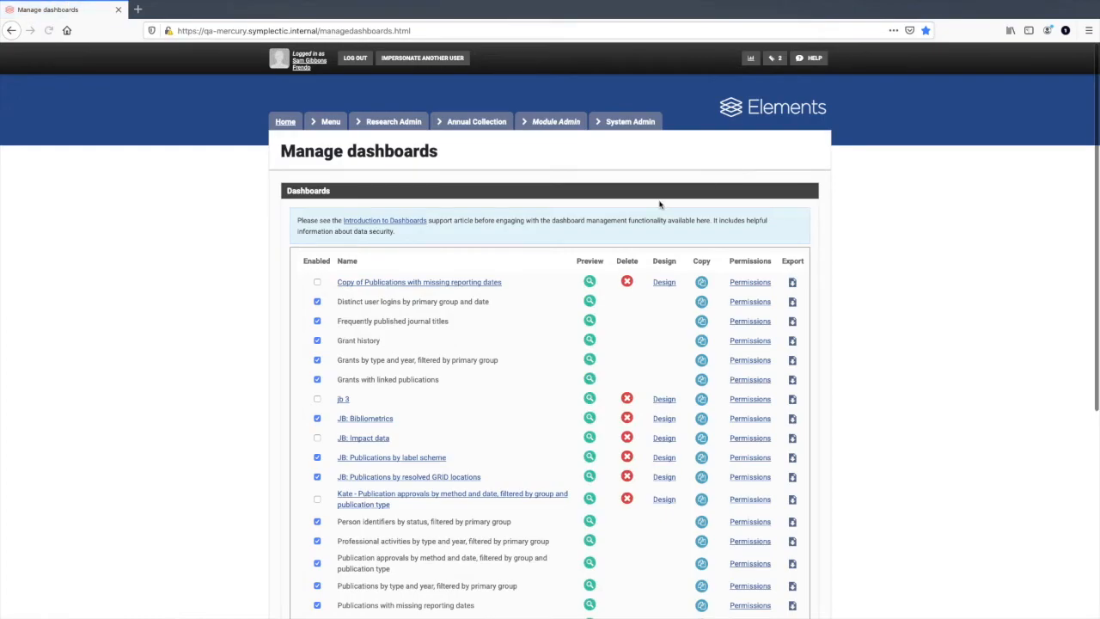
{"action": "scroll", "coordinate": [654, 205], "scroll_direction": "down", "scroll_amount": 4}
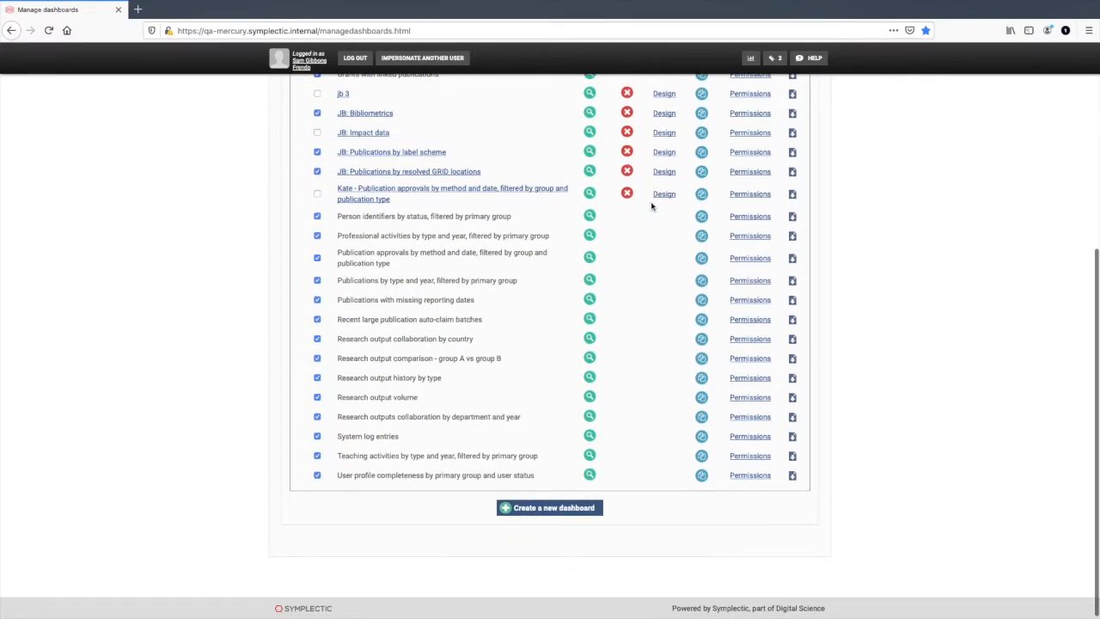
Step: Create a new blank dashboard with the display name and description "test-dashboard"
{"action": "left_click", "coordinate": [555, 507]}
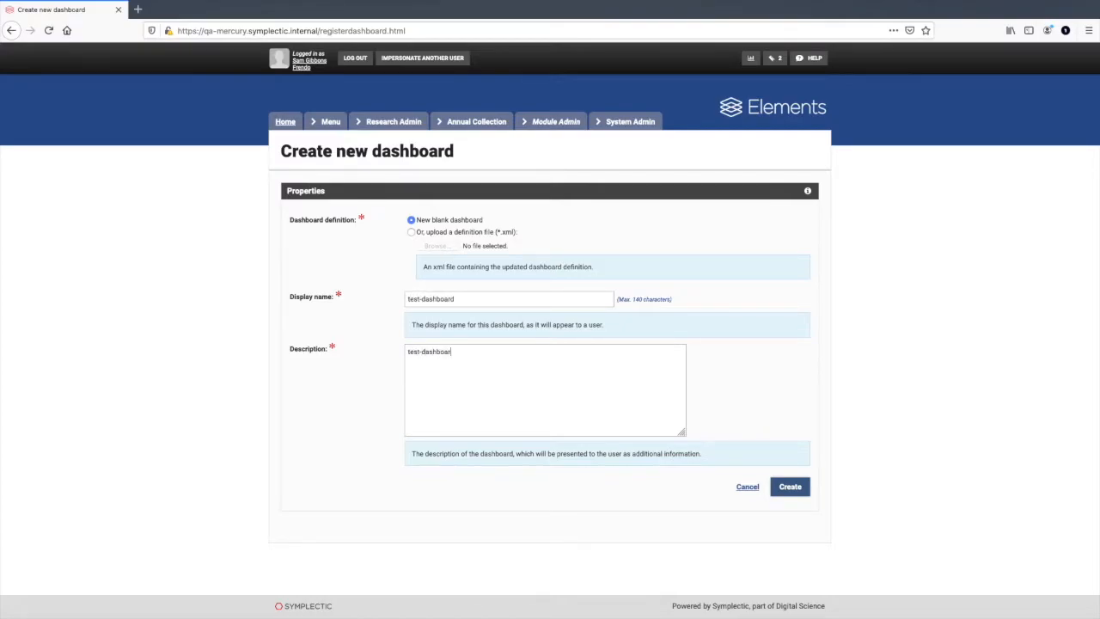
{"action": "left_click", "coordinate": [791, 488]}
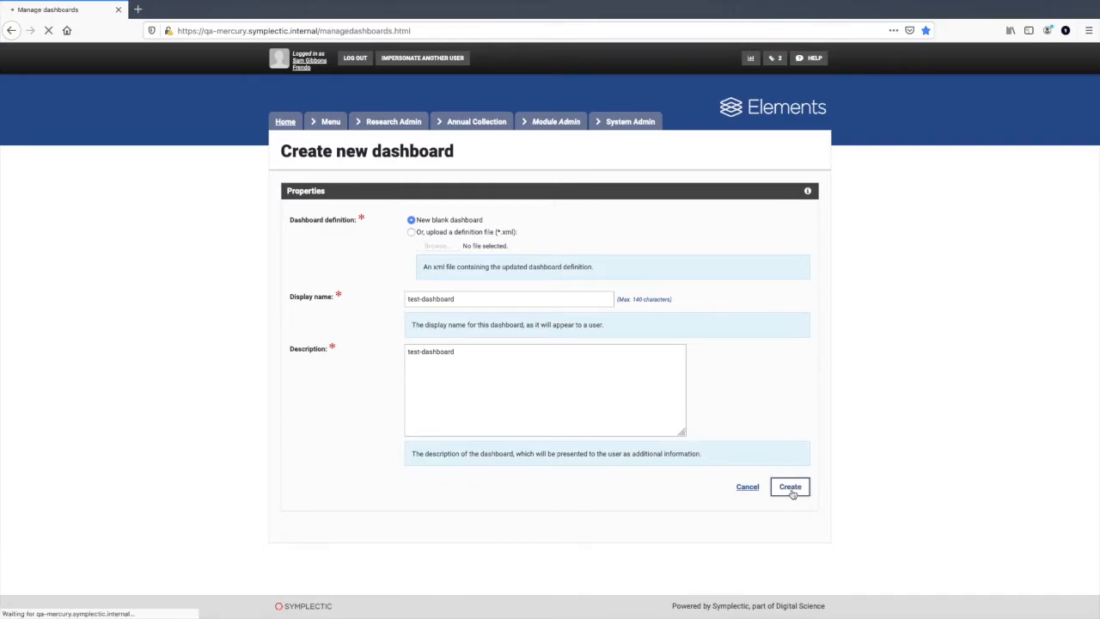
Step: Open test-dashboard from the dashboard list in the dashboard designer
{"action": "scroll", "coordinate": [779, 489], "scroll_direction": "down", "scroll_amount": 5}
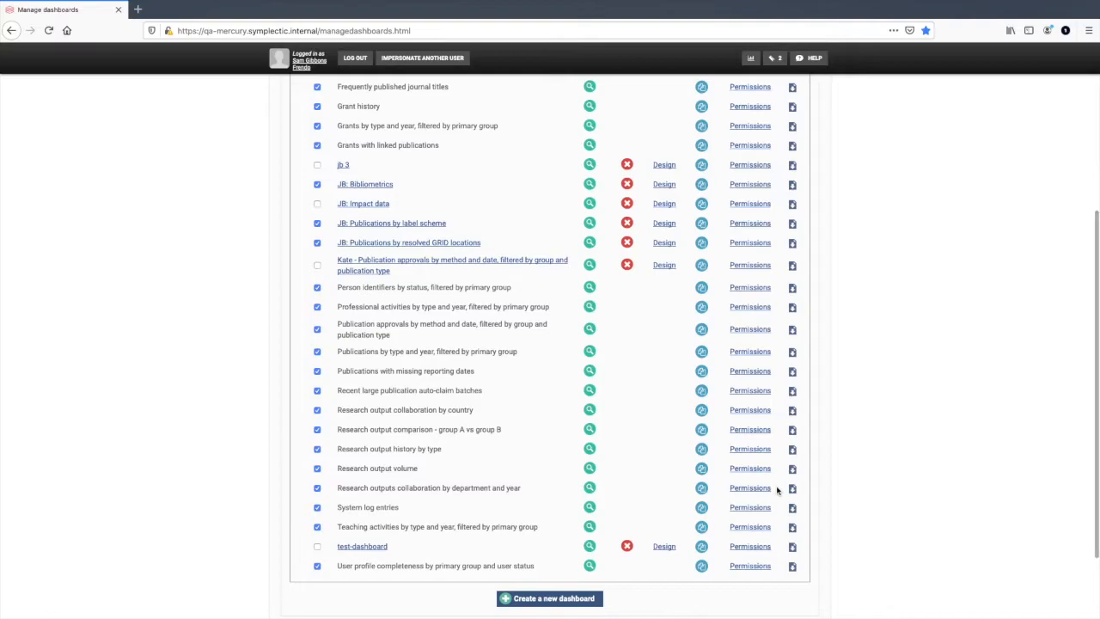
{"action": "scroll", "coordinate": [776, 487], "scroll_direction": "down", "scroll_amount": 2}
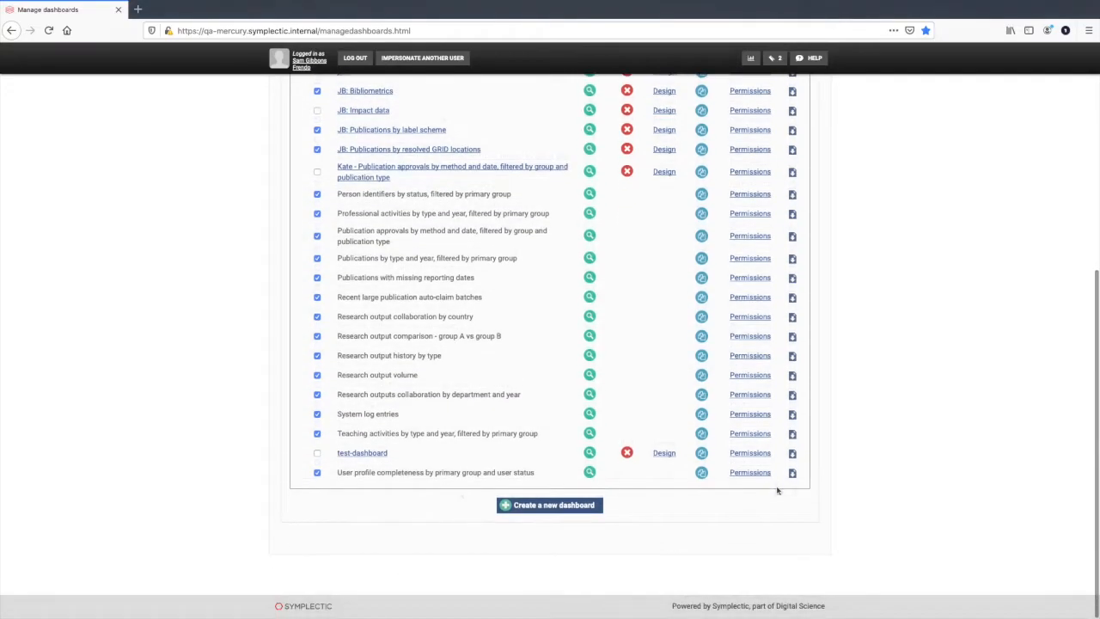
{"action": "left_click", "coordinate": [663, 454]}
{"action": "left_click", "coordinate": [550, 388]}
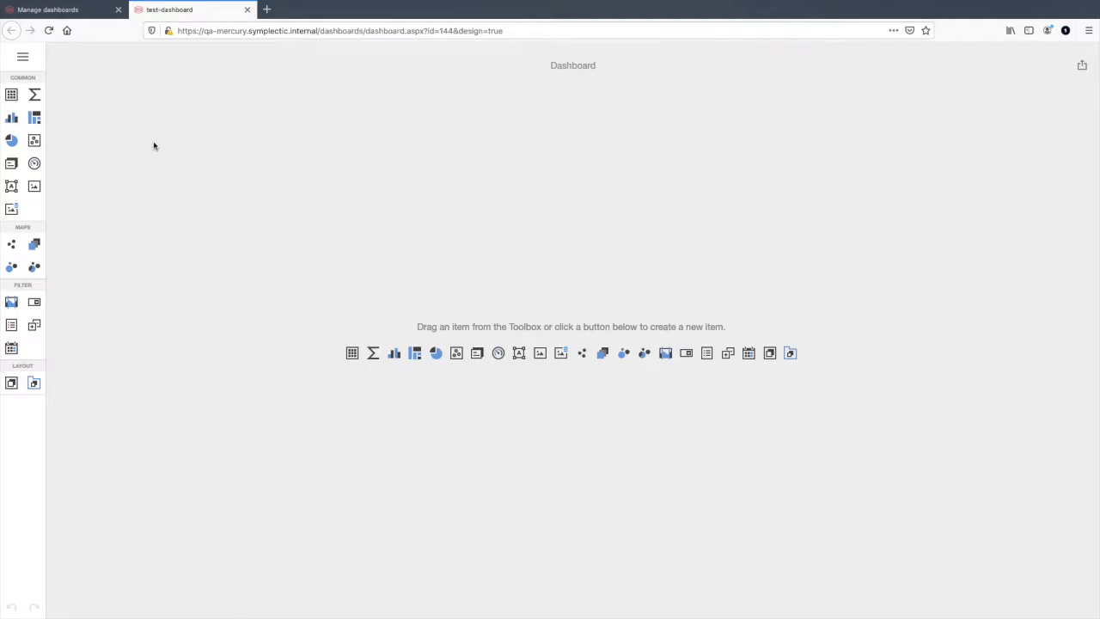
Step: Add the Elements Reporting Database as a data source for the dashboard
{"action": "left_click", "coordinate": [27, 59]}
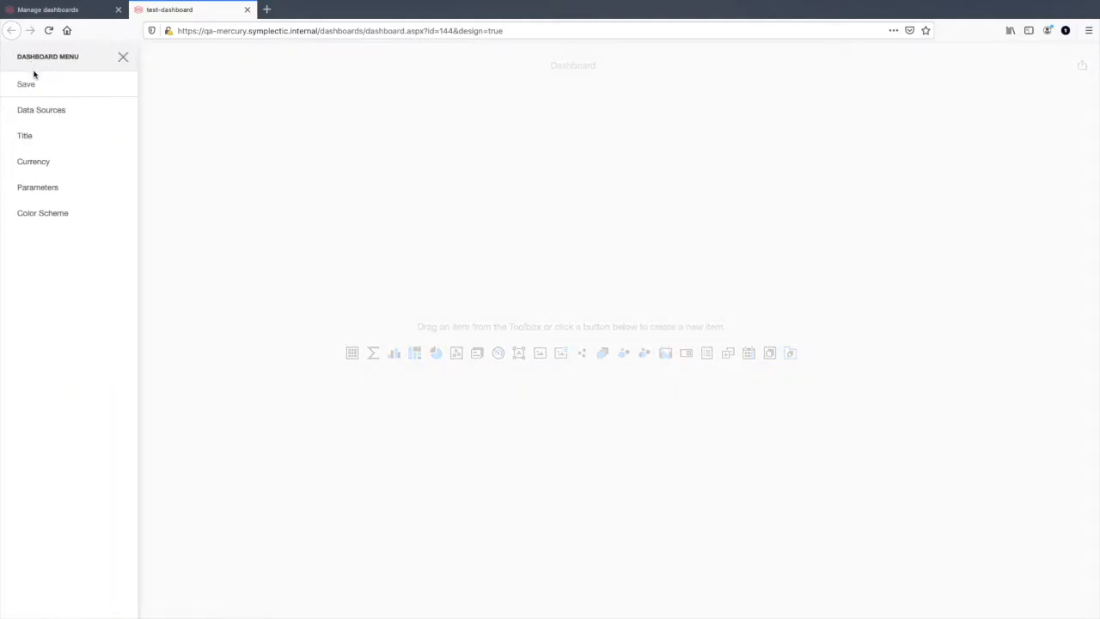
{"action": "left_click", "coordinate": [44, 120]}
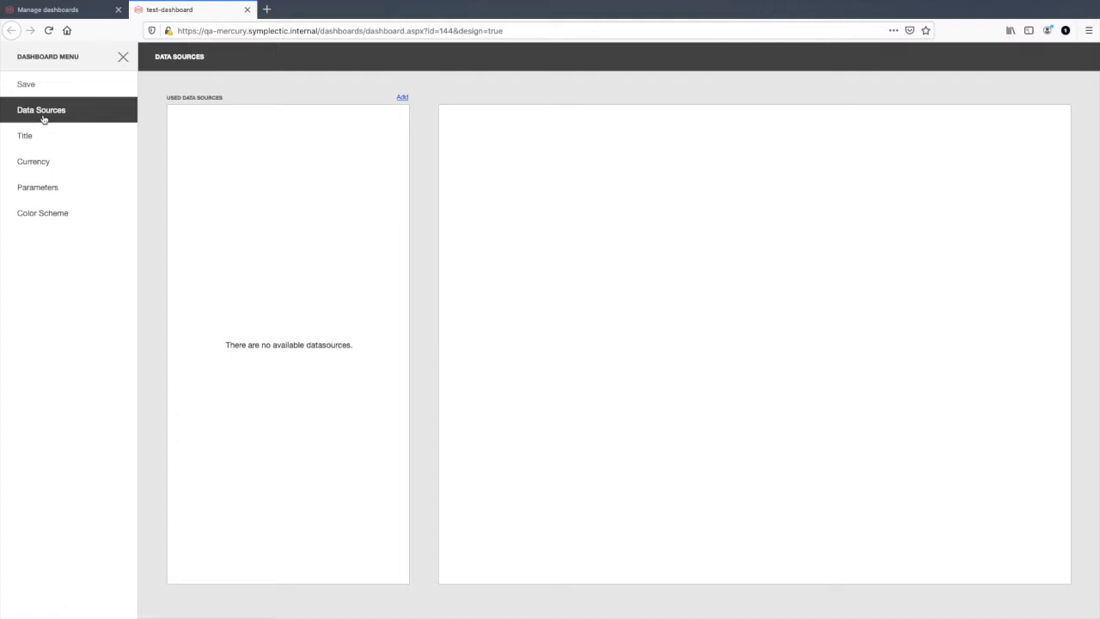
{"action": "left_click", "coordinate": [399, 98]}
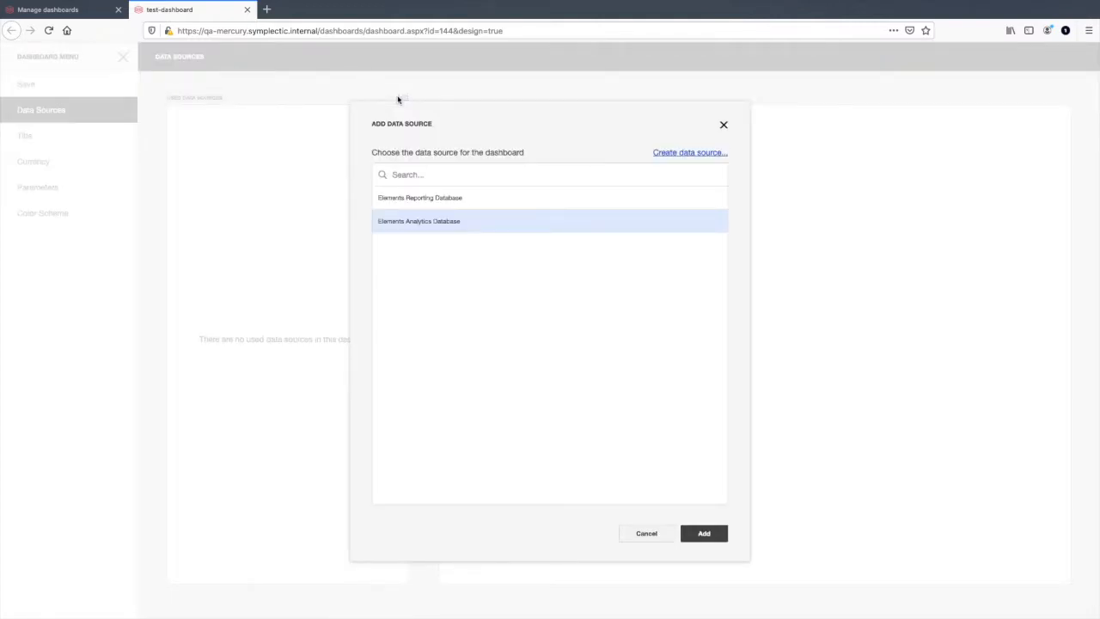
{"action": "left_click", "coordinate": [431, 204]}
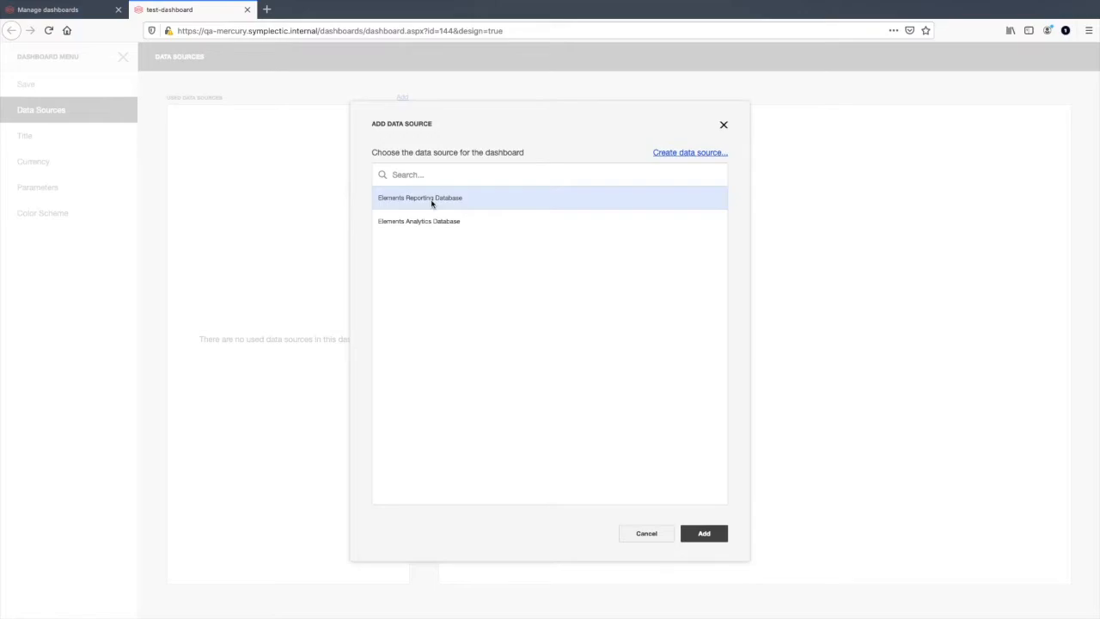
{"action": "left_click", "coordinate": [701, 536]}
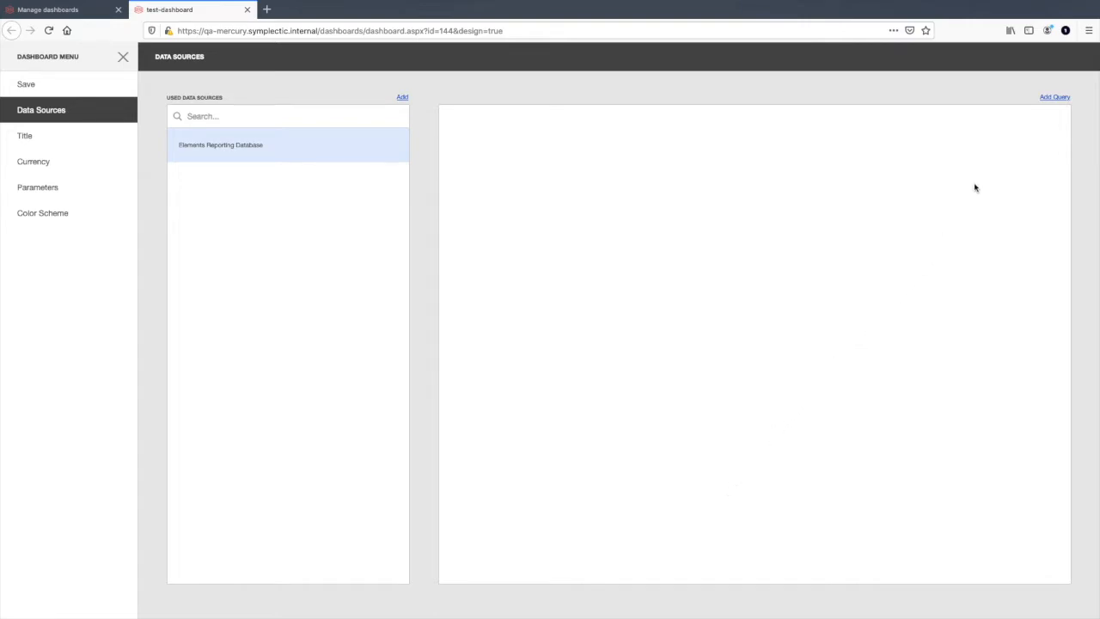
Step: Start a new query on the data source in the Query Builder and add the User table to it
{"action": "left_click", "coordinate": [1054, 98]}
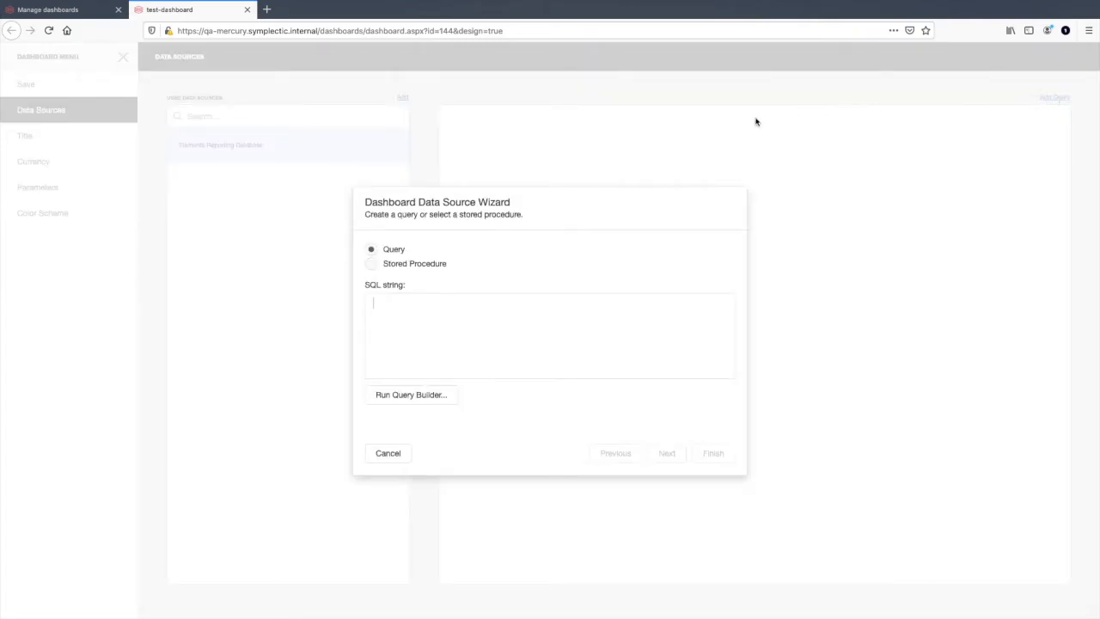
{"action": "left_click", "coordinate": [434, 399]}
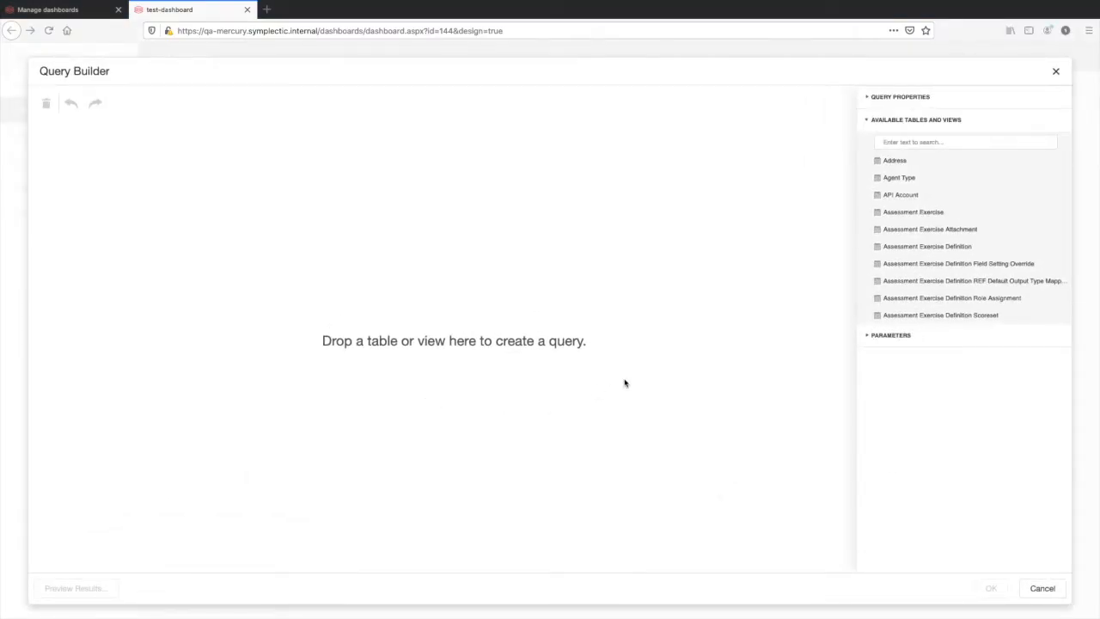
{"action": "left_click", "coordinate": [927, 147]}
{"action": "type", "text": "user"}
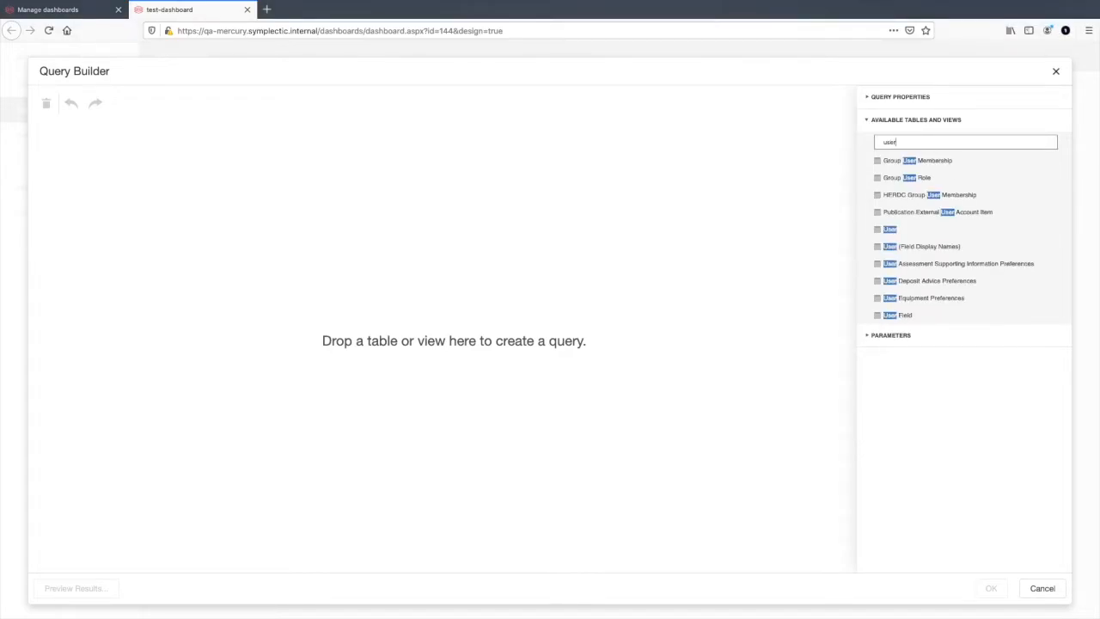
{"action": "left_click_drag", "start_coordinate": [895, 230], "coordinate": [287, 189]}
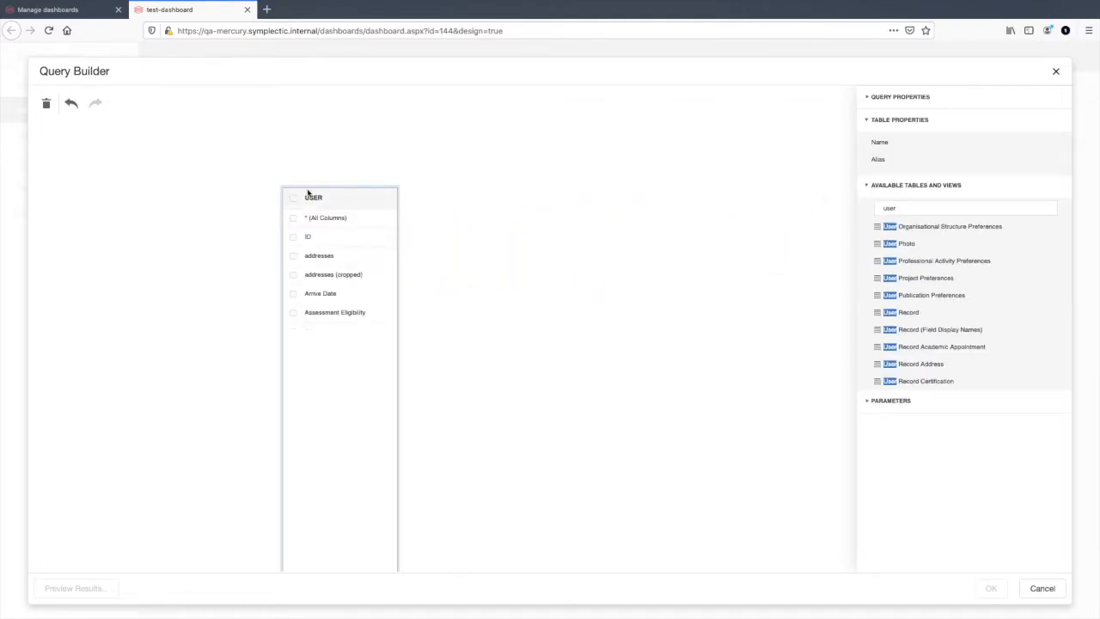
Step: Add the Login Log table to the query and join the User table's ID to its User ID
{"action": "double_click", "coordinate": [917, 211]}
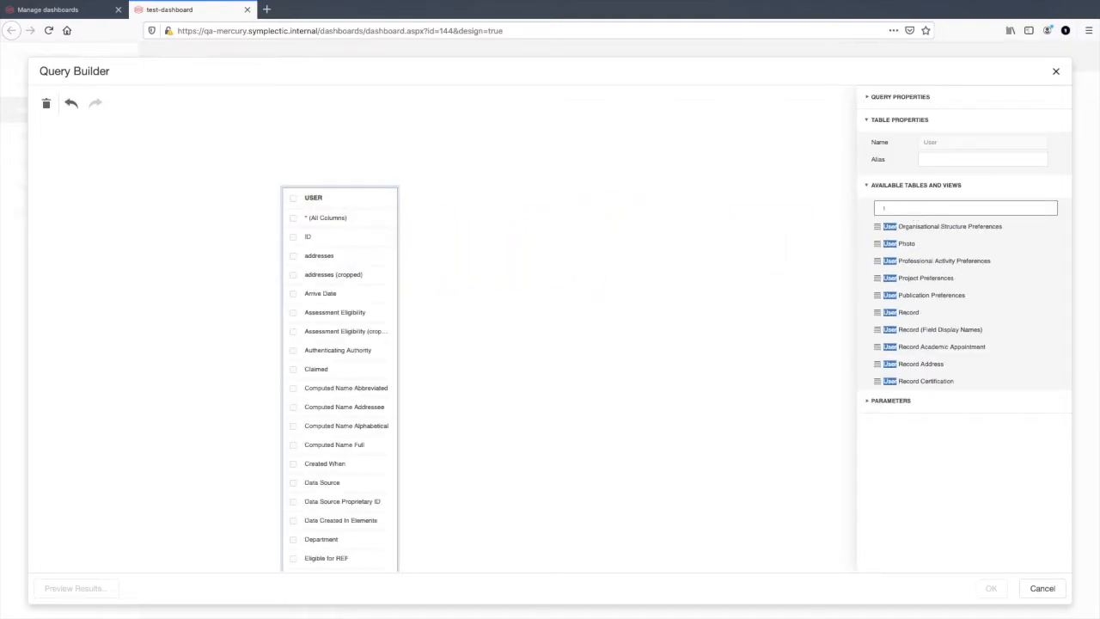
{"action": "left_click_drag", "start_coordinate": [916, 232], "coordinate": [476, 190]}
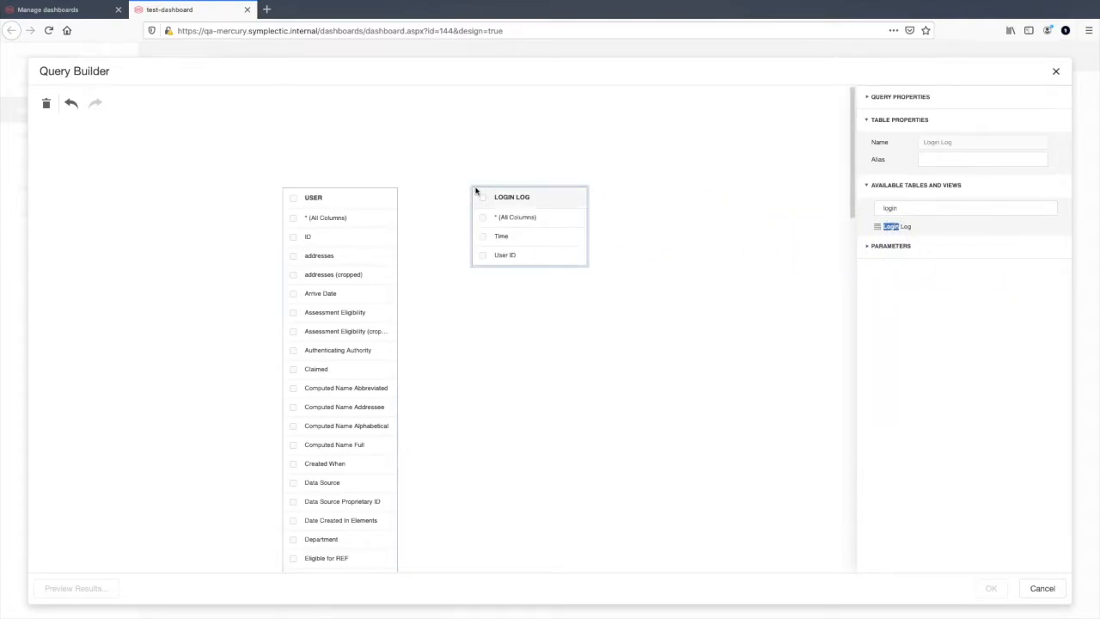
{"action": "left_click_drag", "start_coordinate": [356, 239], "coordinate": [481, 259]}
Step: Include User ID and Time from Login Log and ID from User in the query, and finish adding it
{"action": "left_click", "coordinate": [483, 255]}
{"action": "left_click", "coordinate": [482, 235]}
{"action": "left_click", "coordinate": [293, 238]}
{"action": "left_click", "coordinate": [985, 588]}
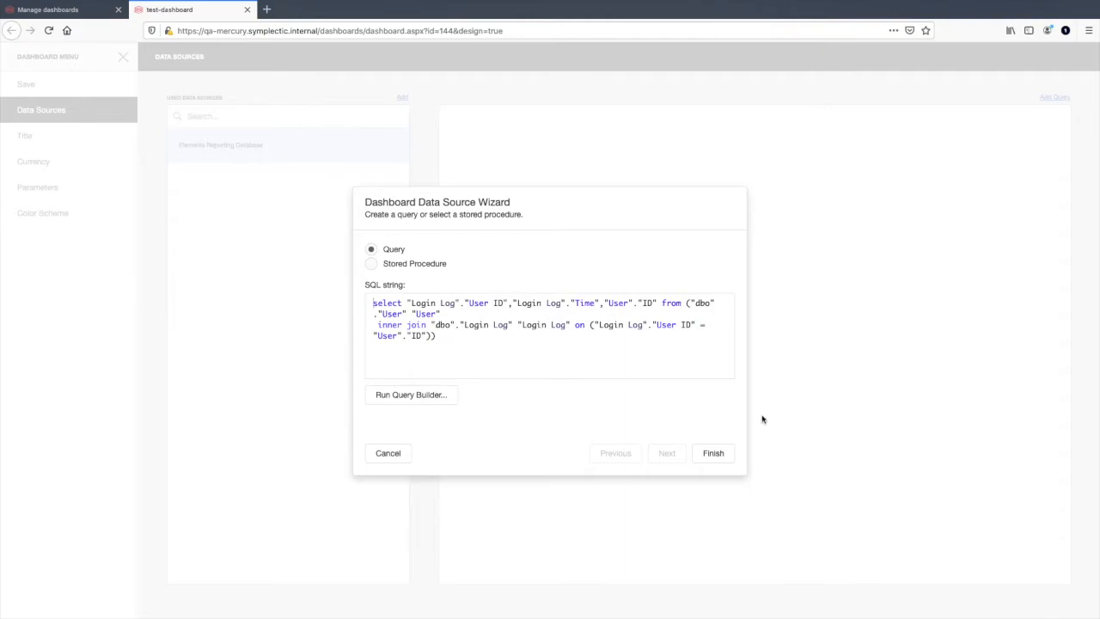
{"action": "left_click", "coordinate": [717, 455]}
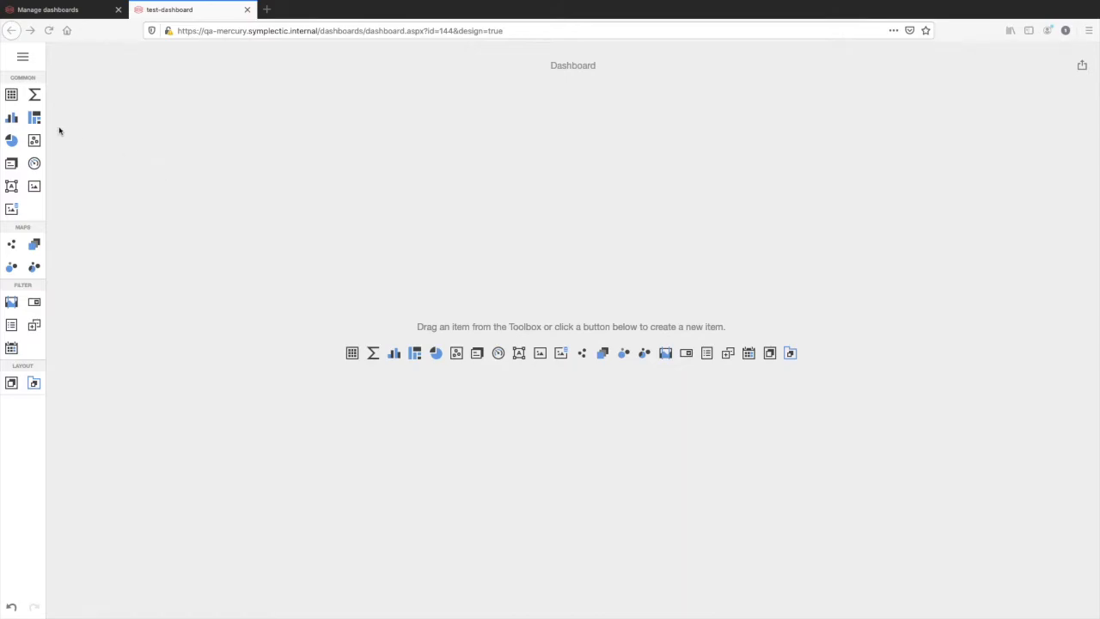
Step: Place a chart item on the empty dashboard canvas
{"action": "left_click", "coordinate": [12, 120]}
{"action": "left_click", "coordinate": [14, 119]}
{"action": "left_click_drag", "start_coordinate": [15, 120], "coordinate": [322, 196]}
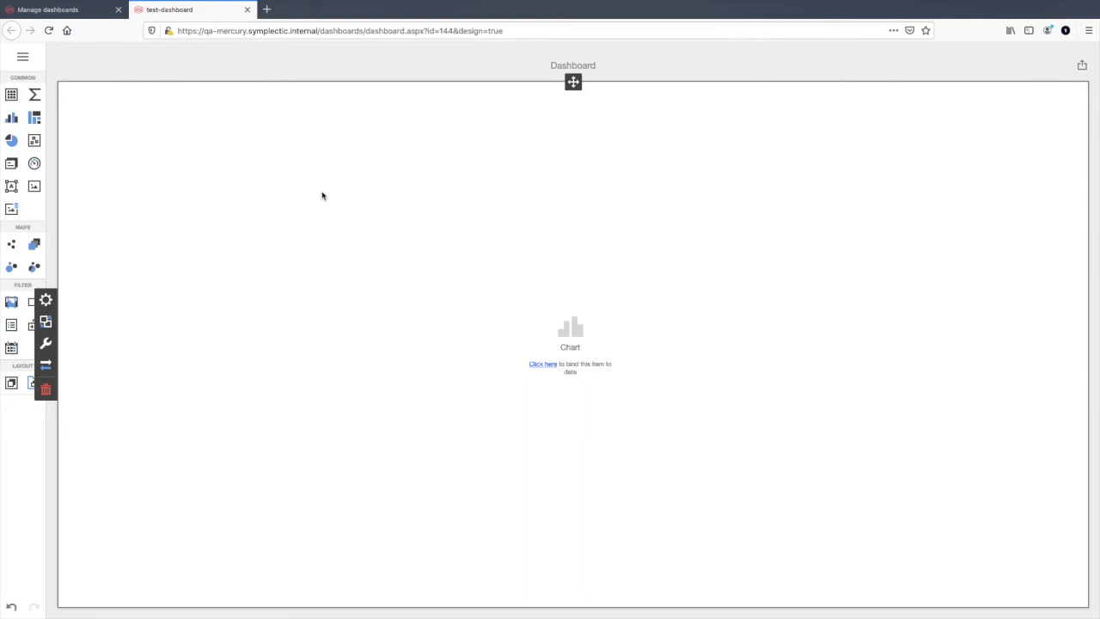
Step: Bind the chart's values to the User table's ID with Count as the summary type
{"action": "left_click", "coordinate": [543, 365]}
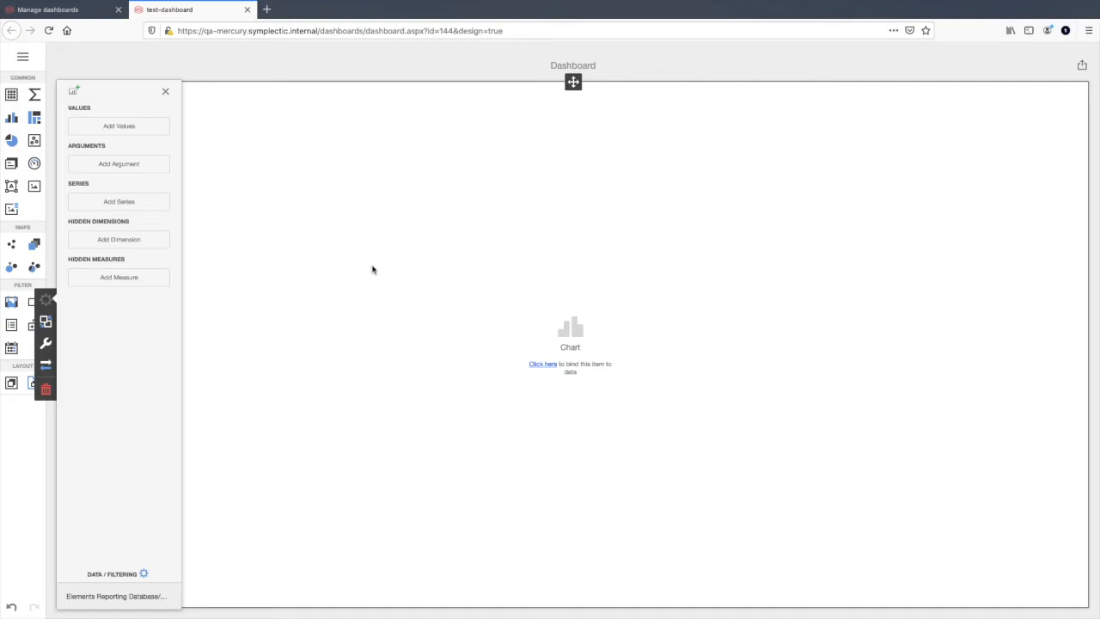
{"action": "left_click", "coordinate": [129, 127]}
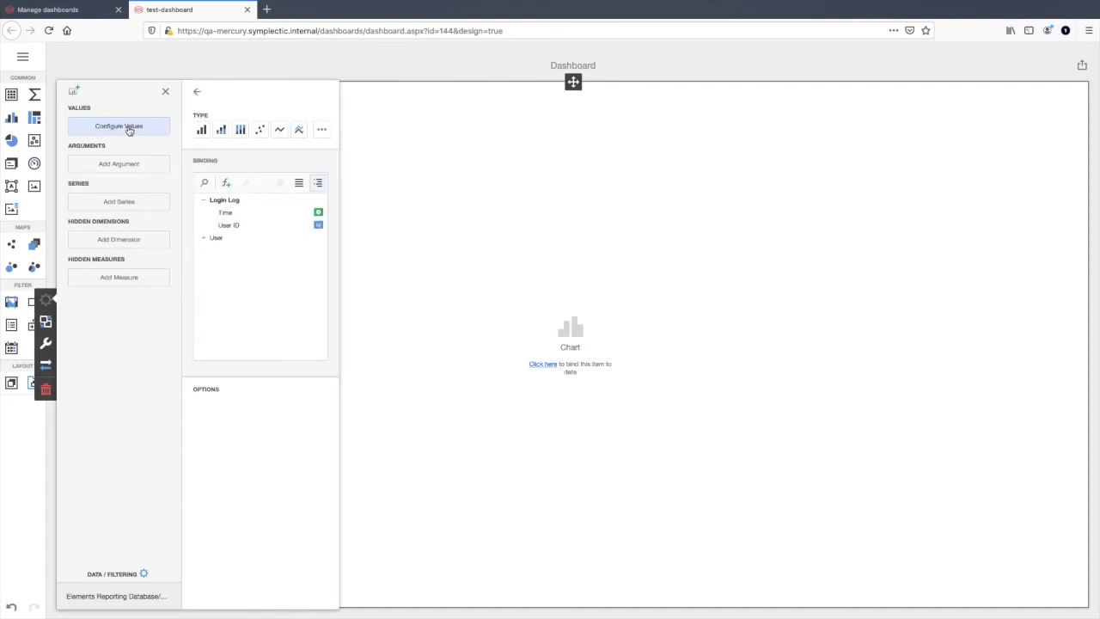
{"action": "left_click", "coordinate": [204, 239]}
{"action": "left_click", "coordinate": [224, 250]}
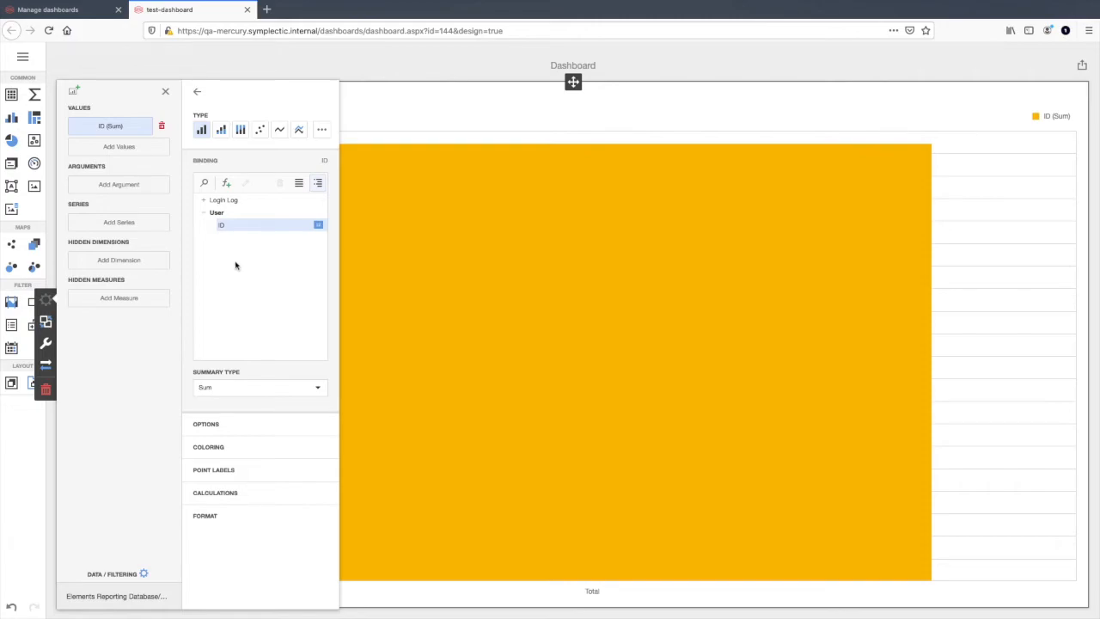
{"action": "left_click", "coordinate": [316, 394]}
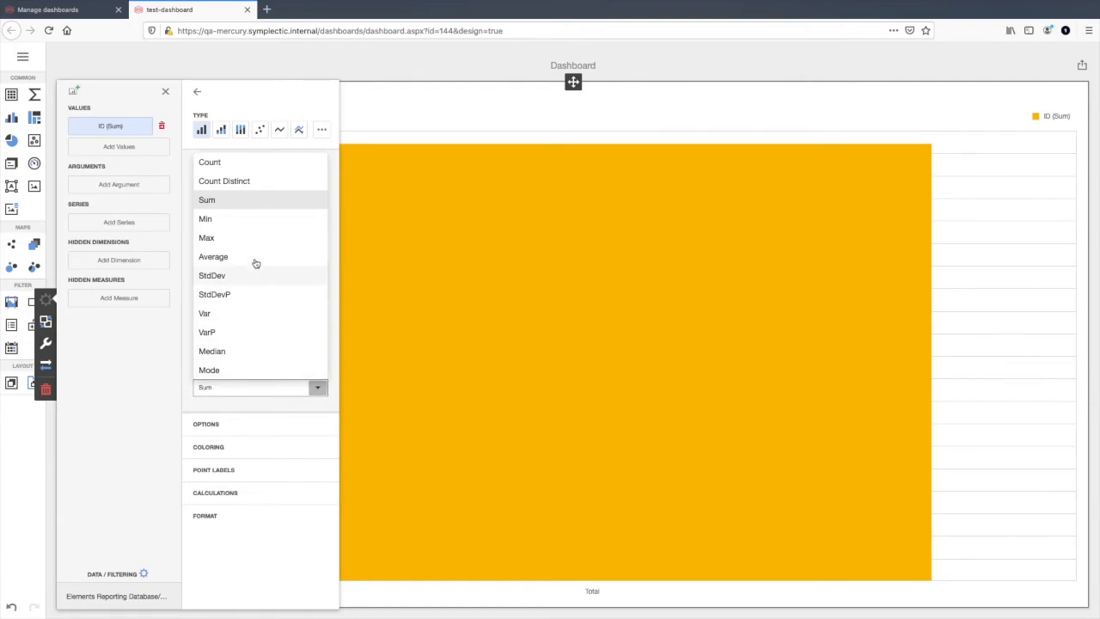
{"action": "left_click", "coordinate": [233, 164]}
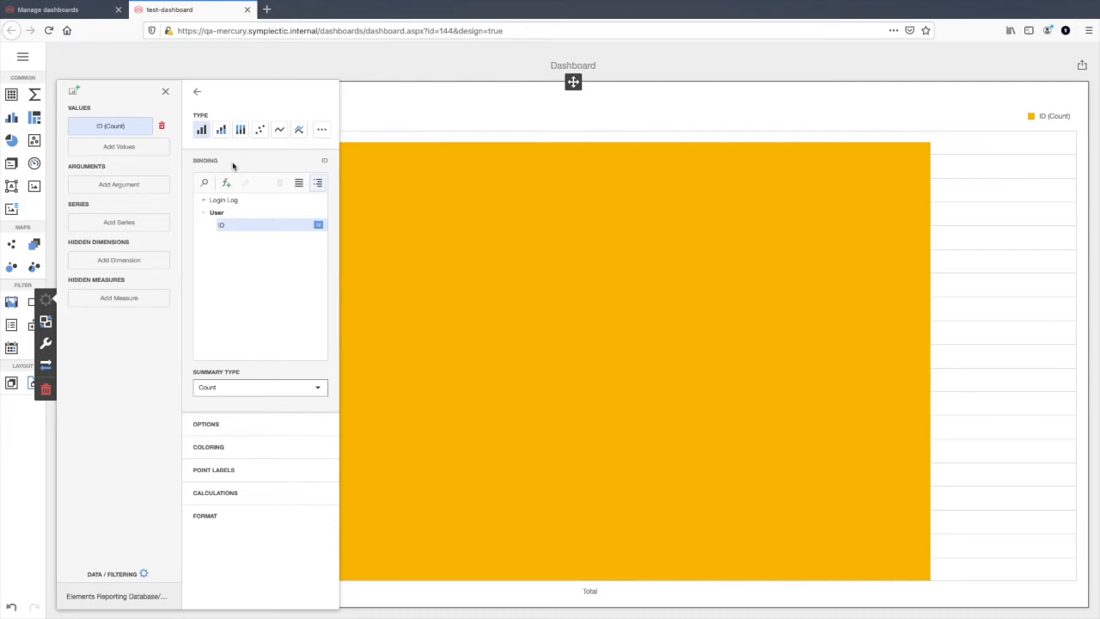
Step: Bind the chart's argument to the Login Log's Time field, grouped by Month-Year
{"action": "left_click", "coordinate": [149, 187]}
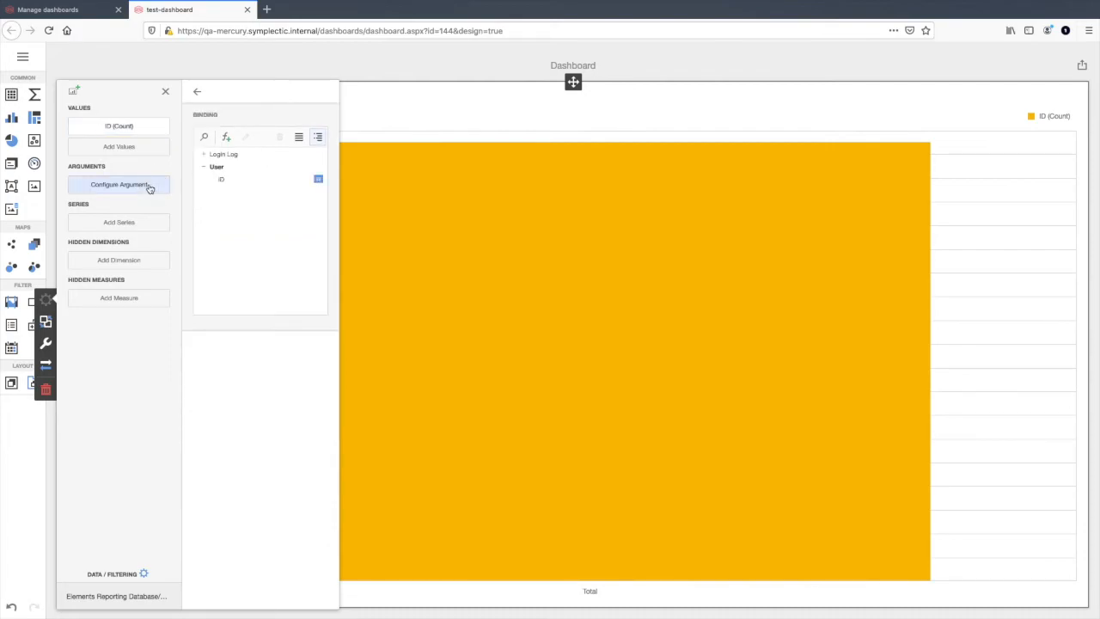
{"action": "left_click", "coordinate": [215, 154]}
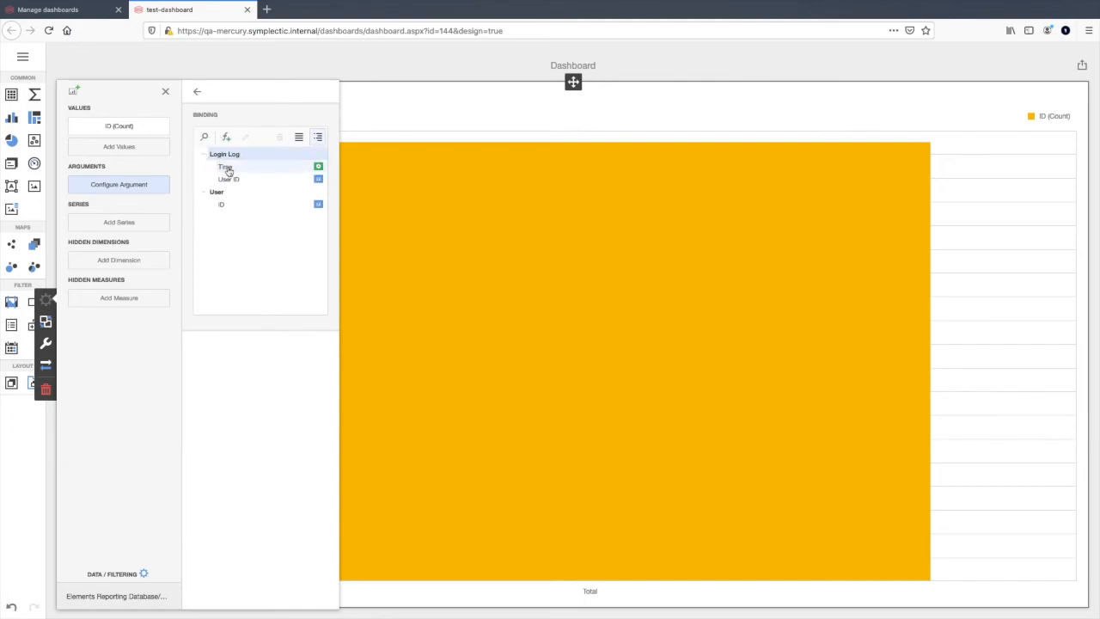
{"action": "left_click", "coordinate": [228, 171]}
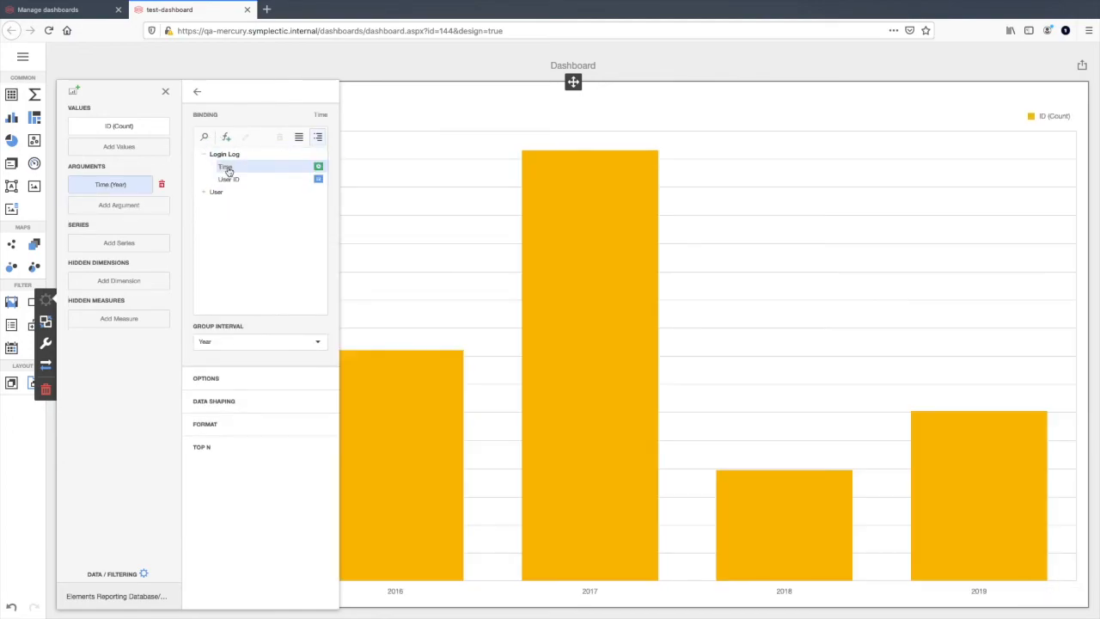
{"action": "left_click", "coordinate": [316, 341]}
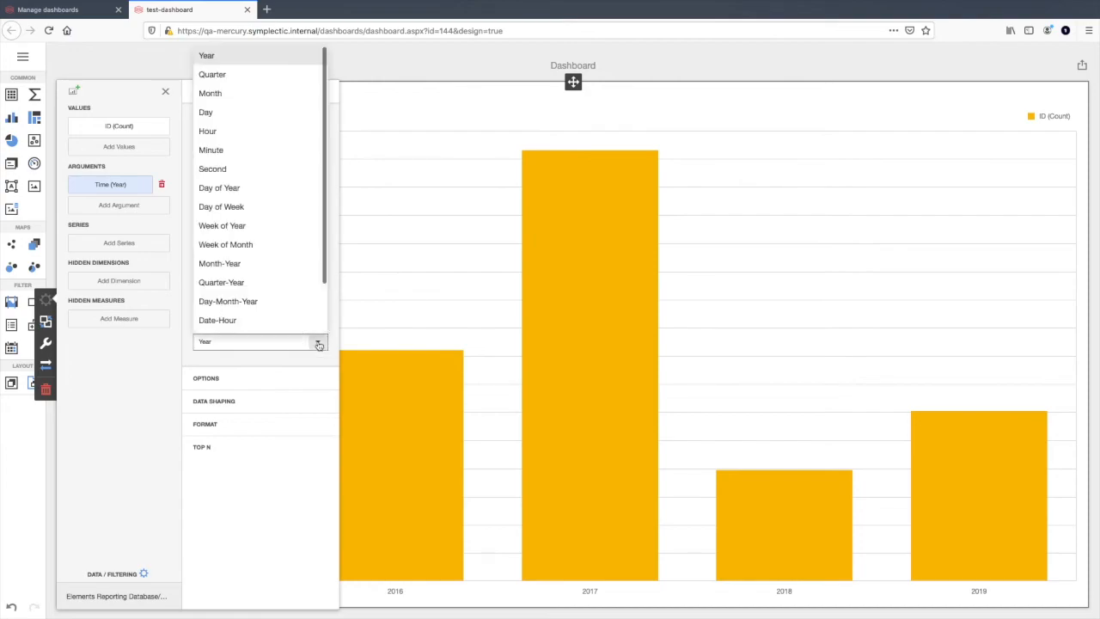
{"action": "left_click", "coordinate": [301, 263]}
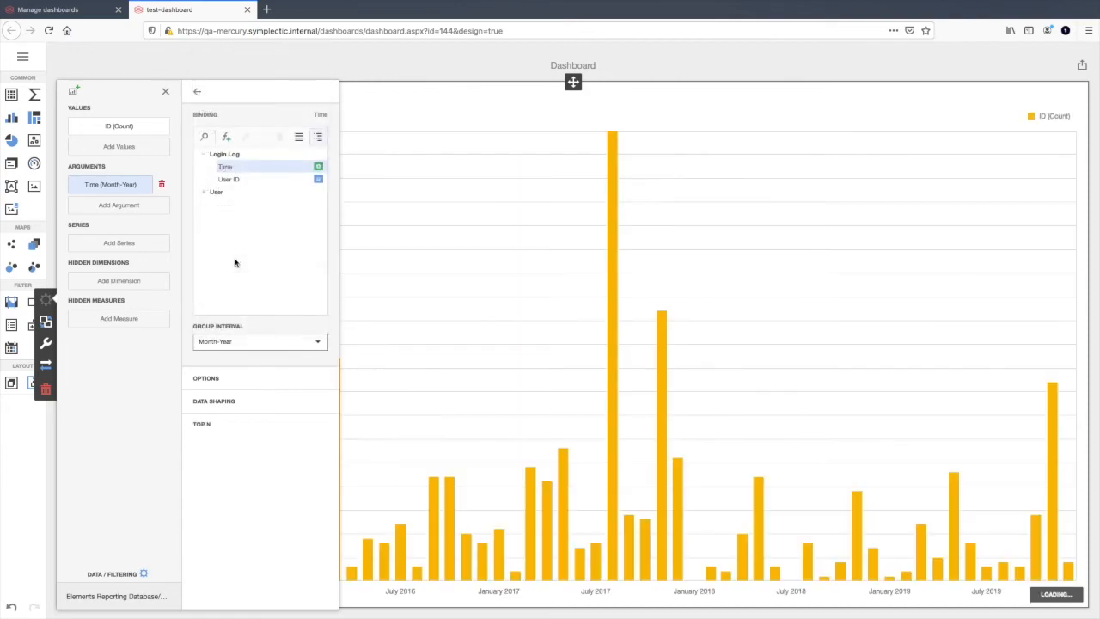
{"action": "left_click", "coordinate": [368, 263]}
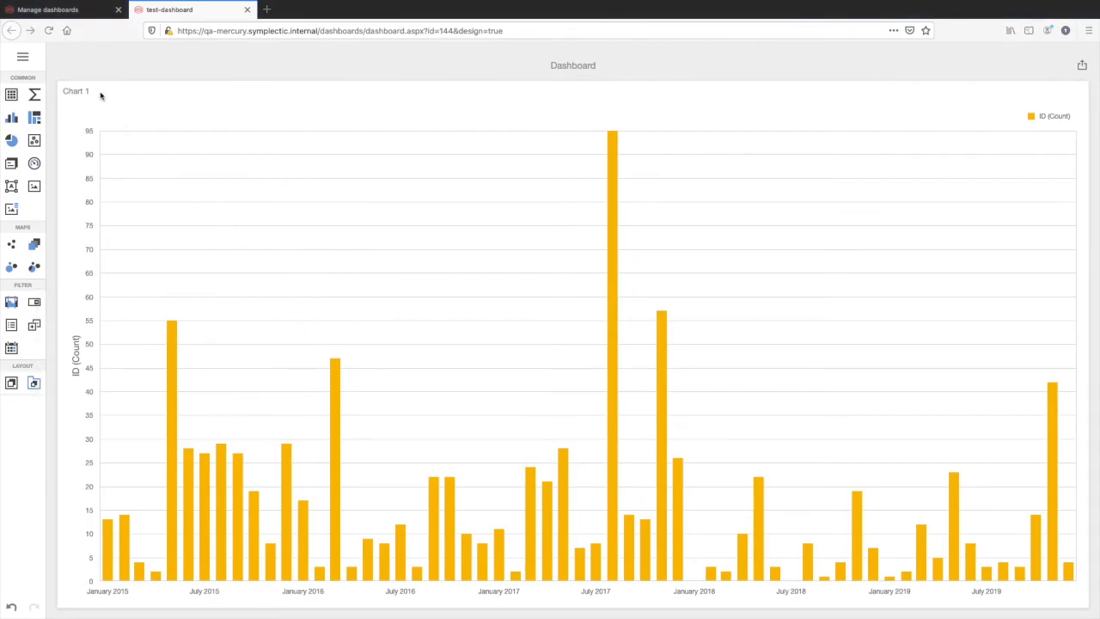
Step: Grant the Dashboard Viewer role on test-dashboard to a user found by surname
{"action": "left_click", "coordinate": [78, 8]}
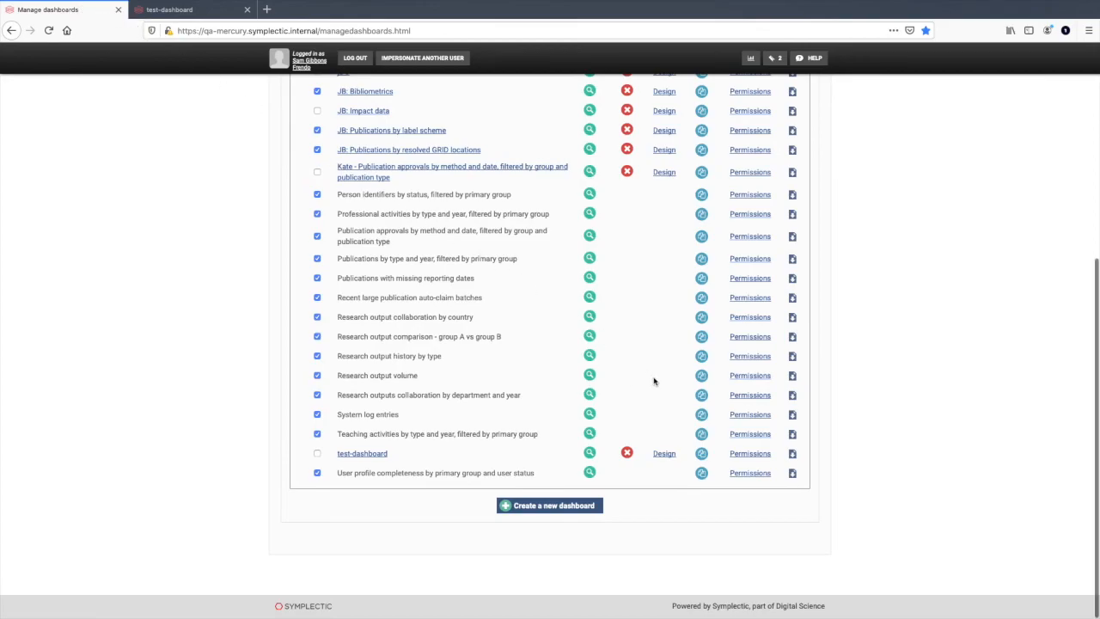
{"action": "left_click", "coordinate": [736, 454]}
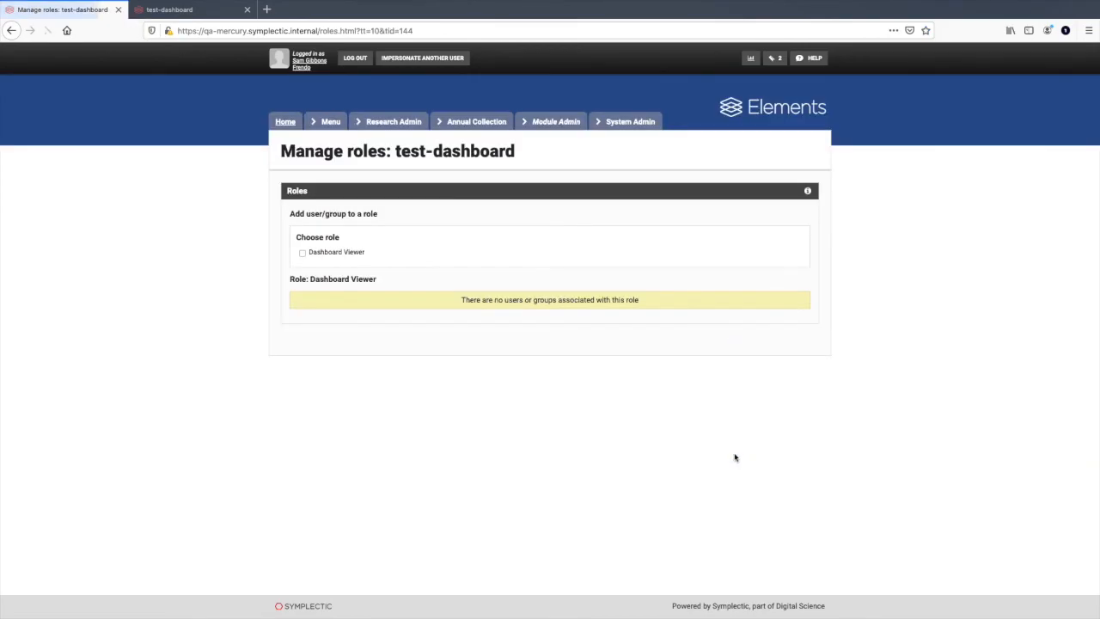
{"action": "left_click", "coordinate": [302, 254]}
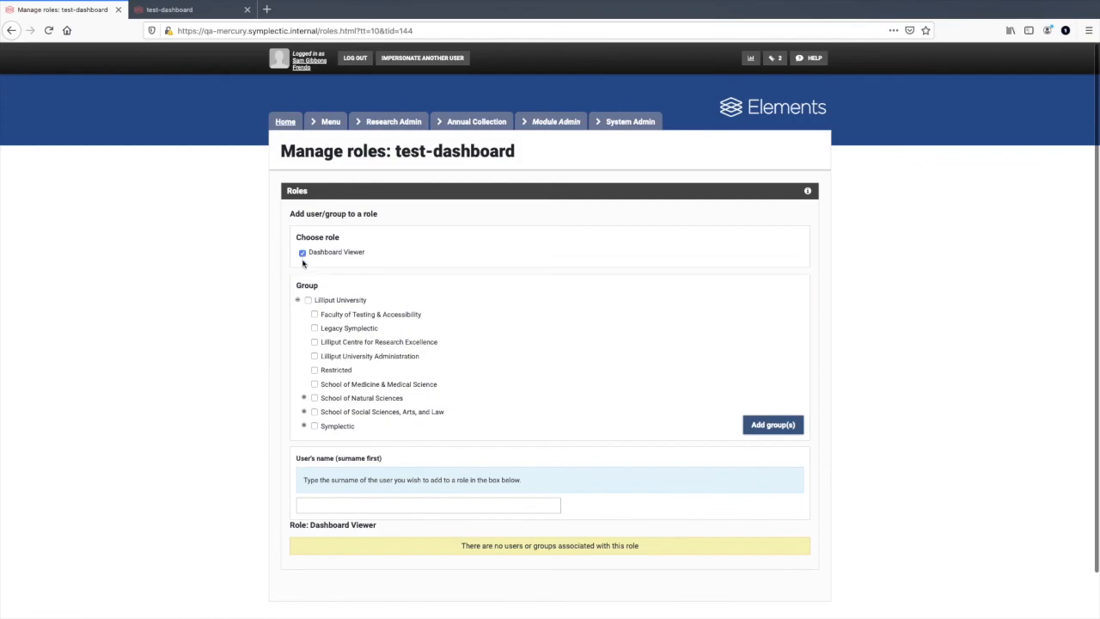
{"action": "left_click", "coordinate": [381, 510]}
{"action": "type", "text": "byrn"}
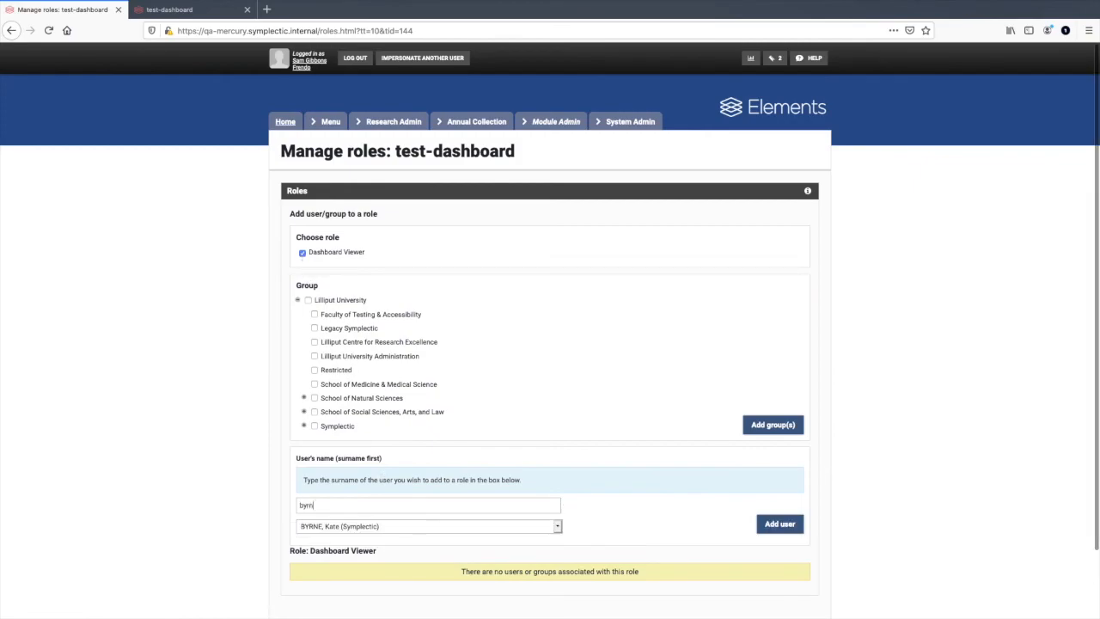
{"action": "left_click", "coordinate": [785, 528]}
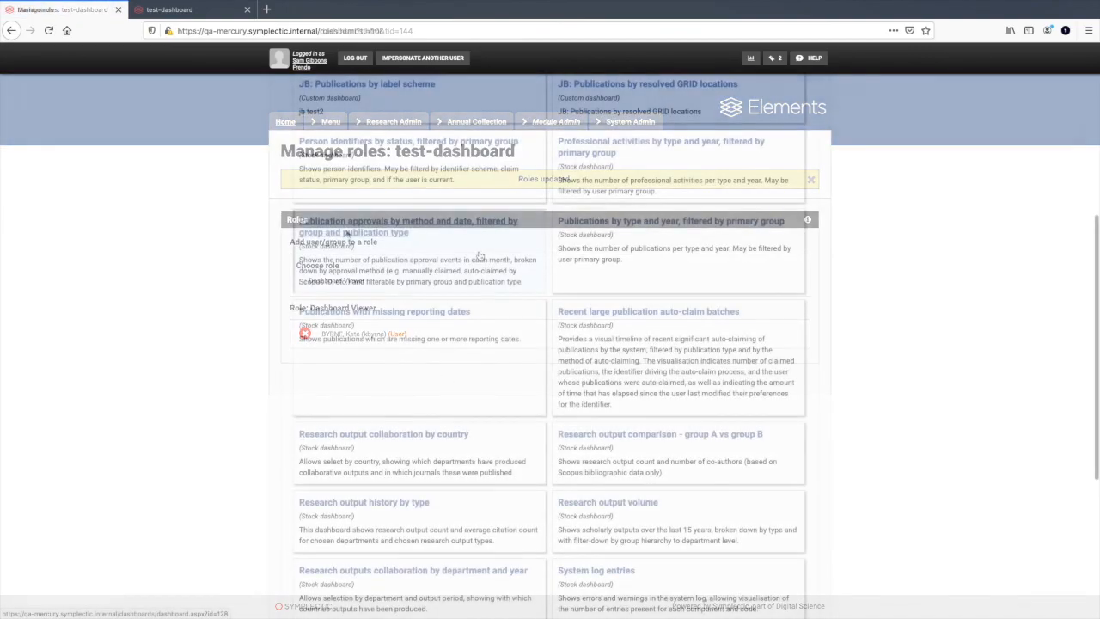
Step: Open test-dashboard for viewing from the list of available dashboards
{"action": "scroll", "coordinate": [479, 256], "scroll_direction": "down", "scroll_amount": 3}
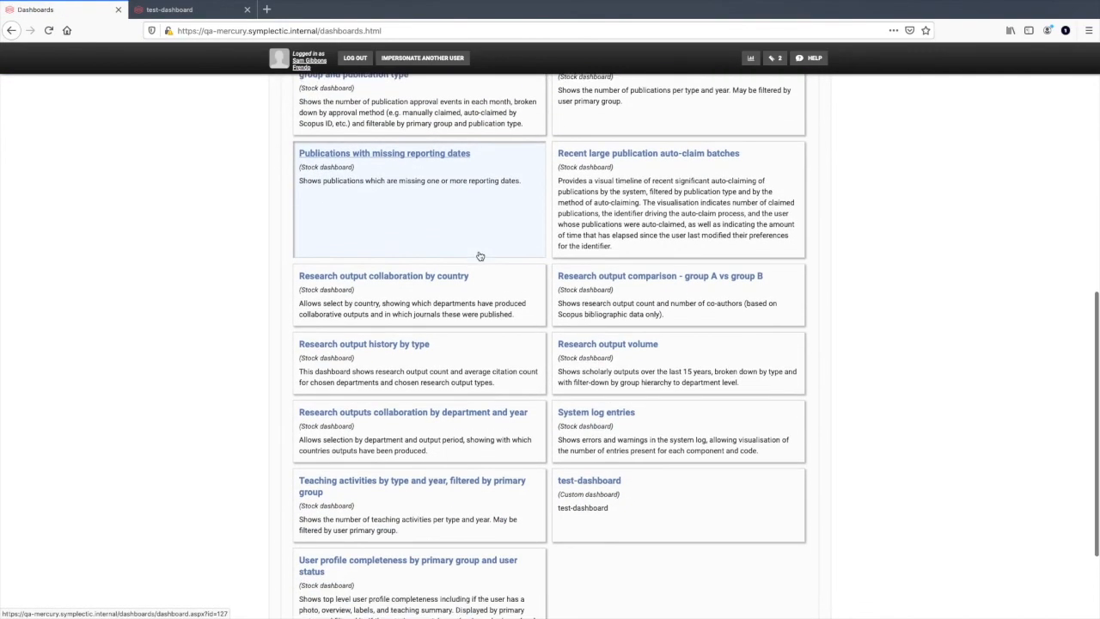
{"action": "scroll", "coordinate": [480, 256], "scroll_direction": "down", "scroll_amount": 1}
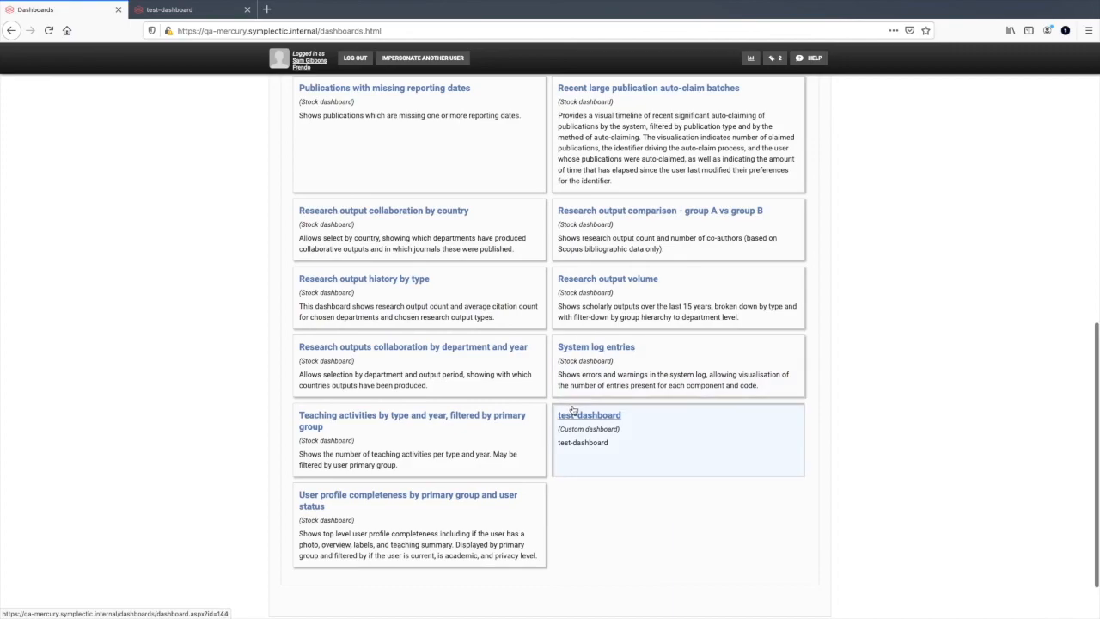
{"action": "left_click", "coordinate": [573, 410]}
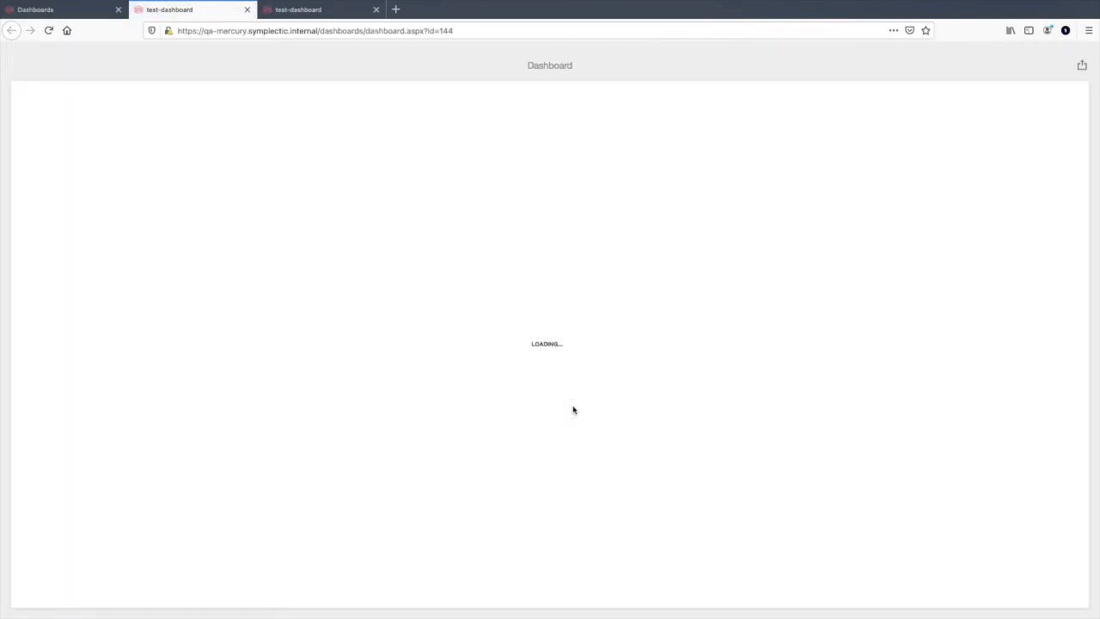